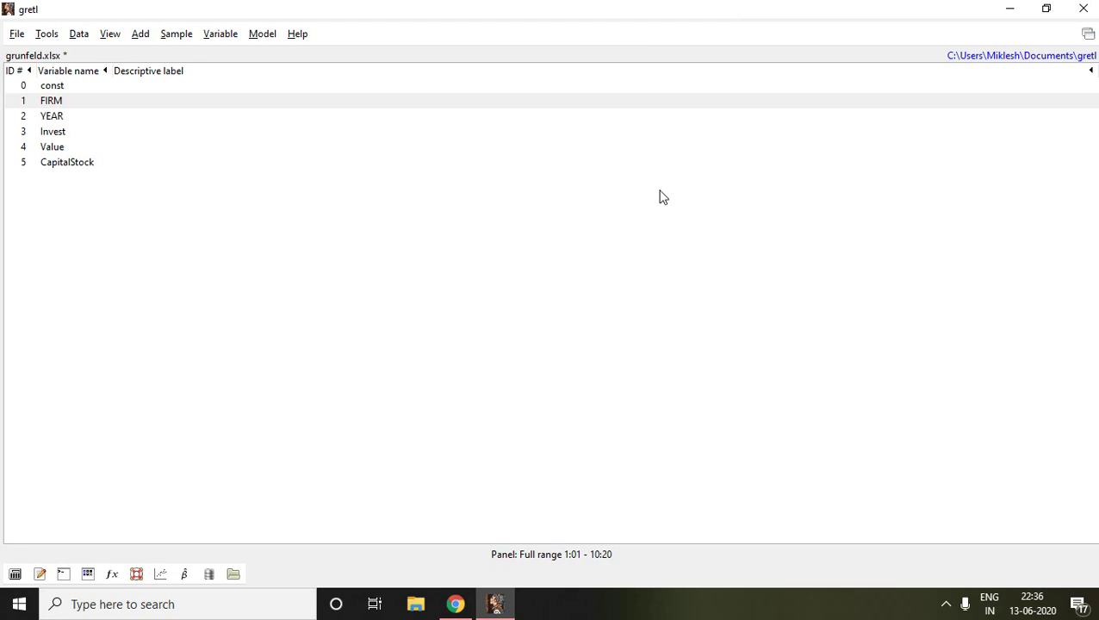
Note the Invest, Value and CapitalStock variables, then bring up the Model > Panel submenu.
left_click(67, 138)
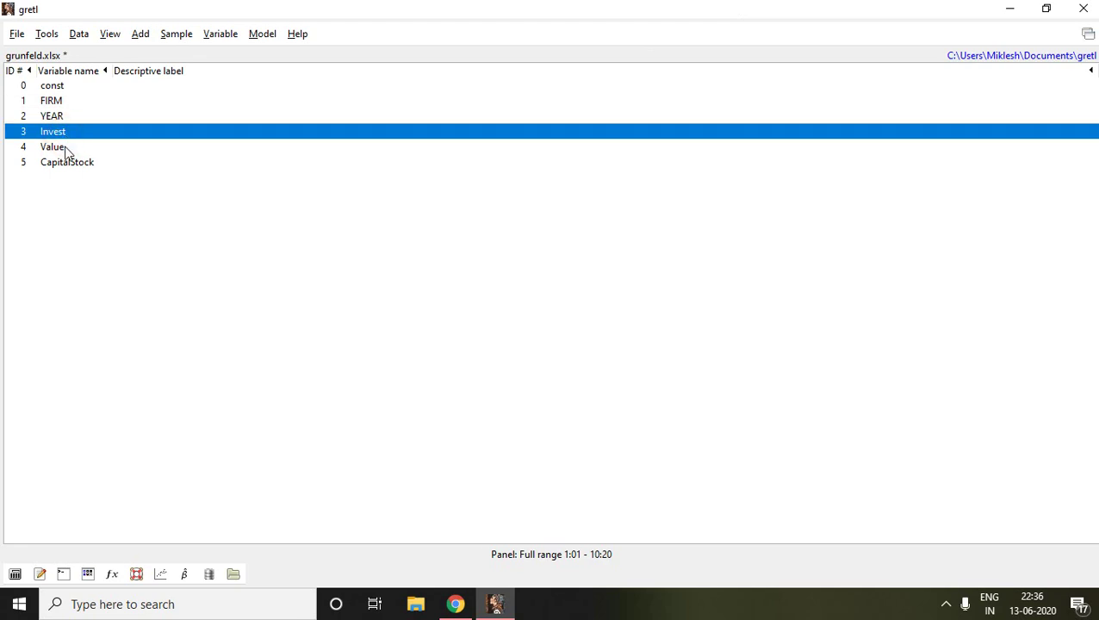
left_click(67, 148)
left_click(77, 163)
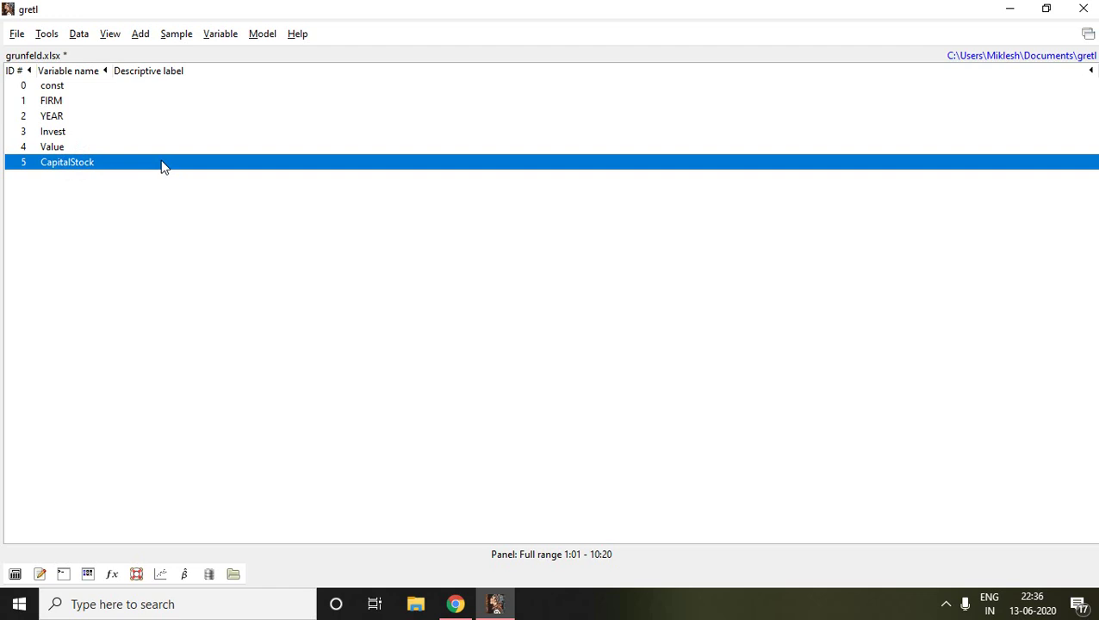
left_click(254, 36)
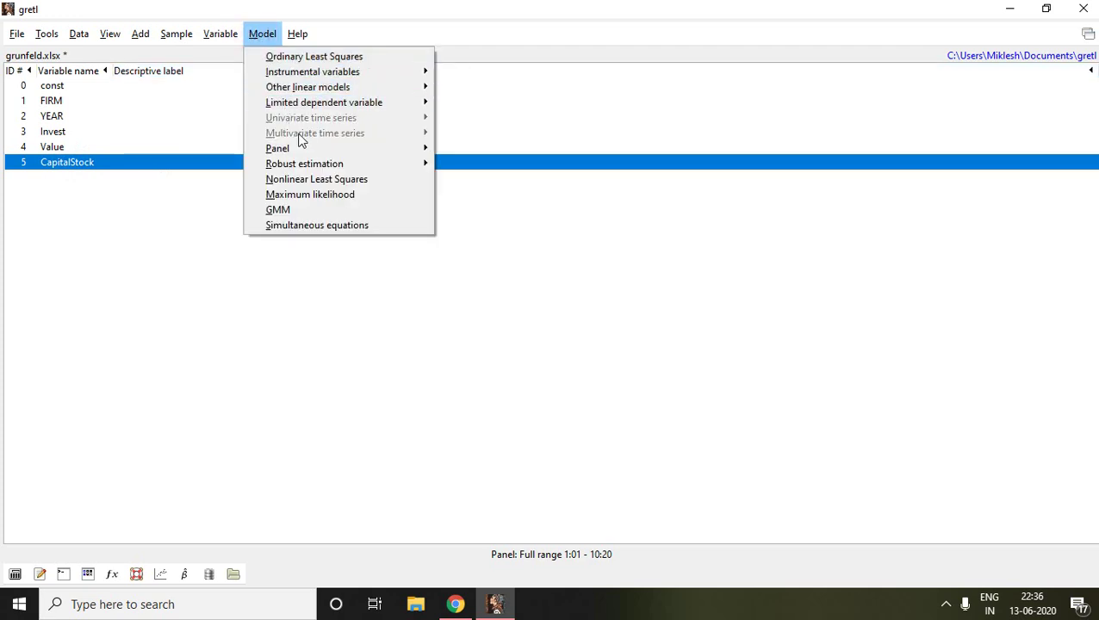
mouse_move(308, 151)
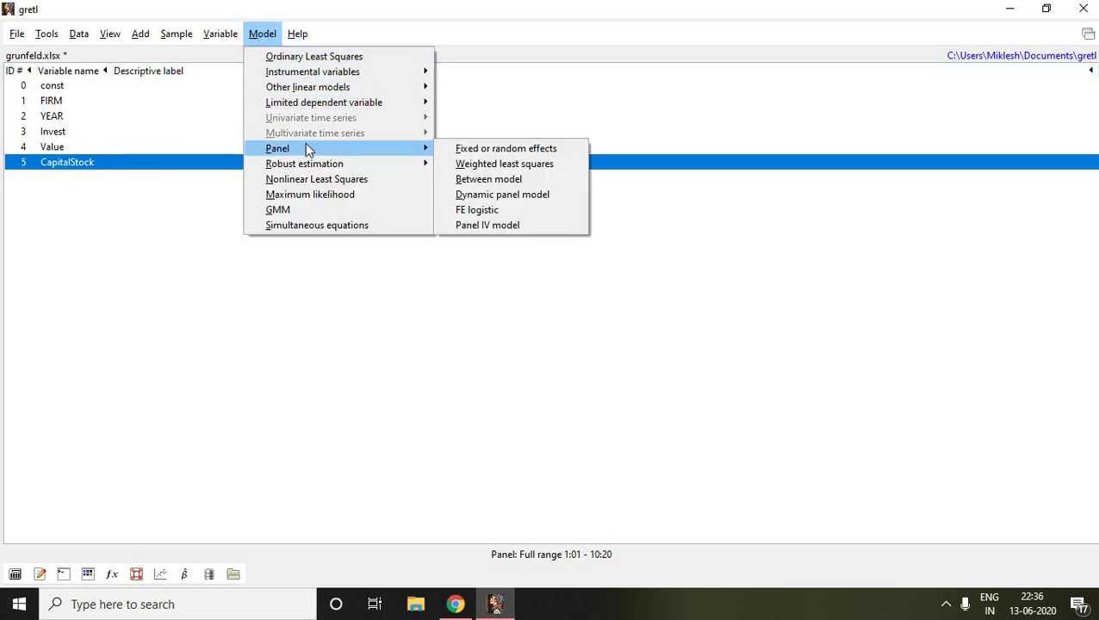
Run a fixed-effects panel model with Invest dependent on Value and CapitalStock.
left_click(490, 153)
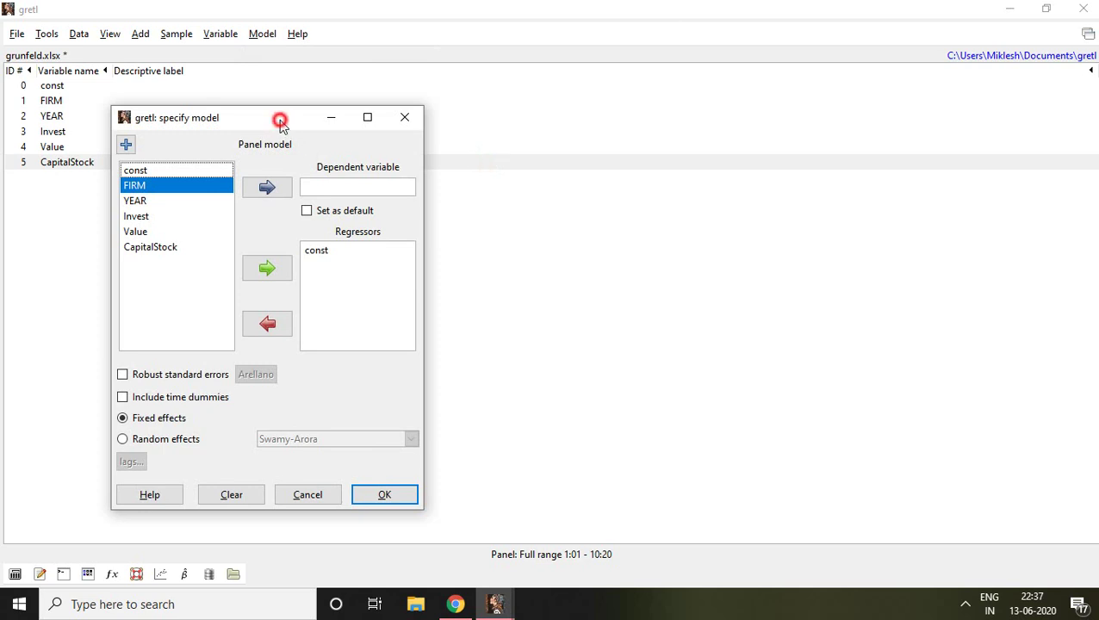
left_click_drag(280, 121, 508, 98)
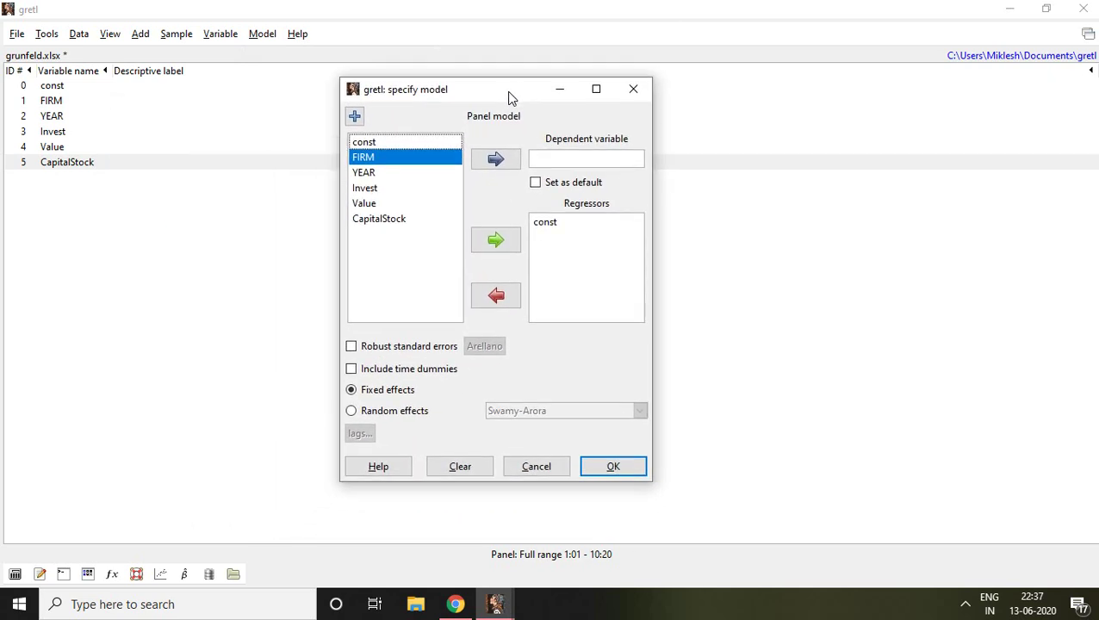
left_click(362, 191)
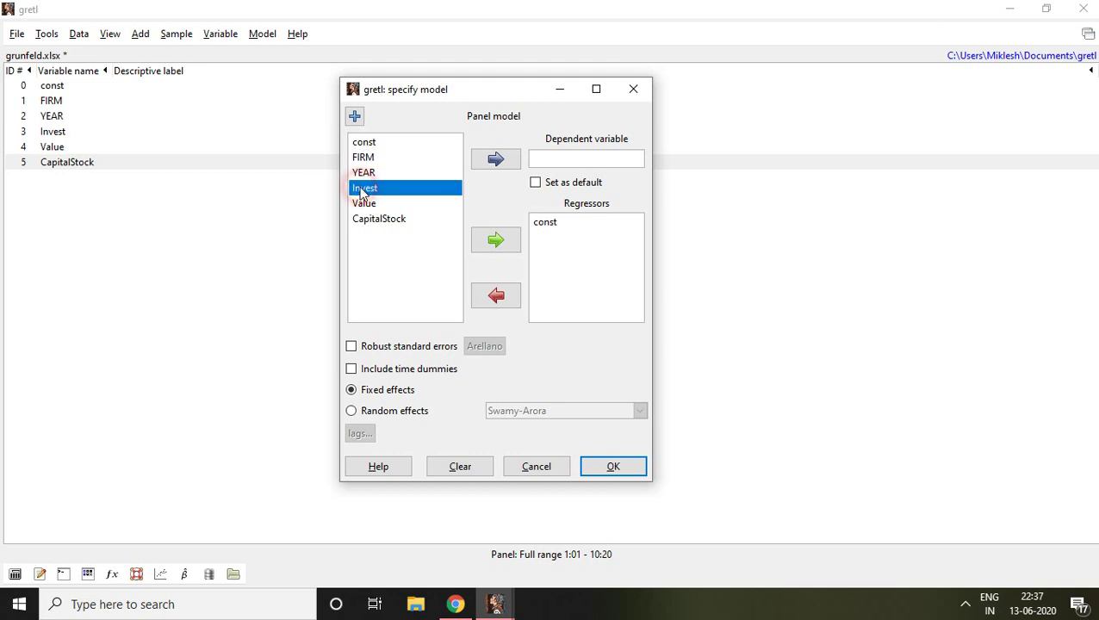
left_click(506, 159)
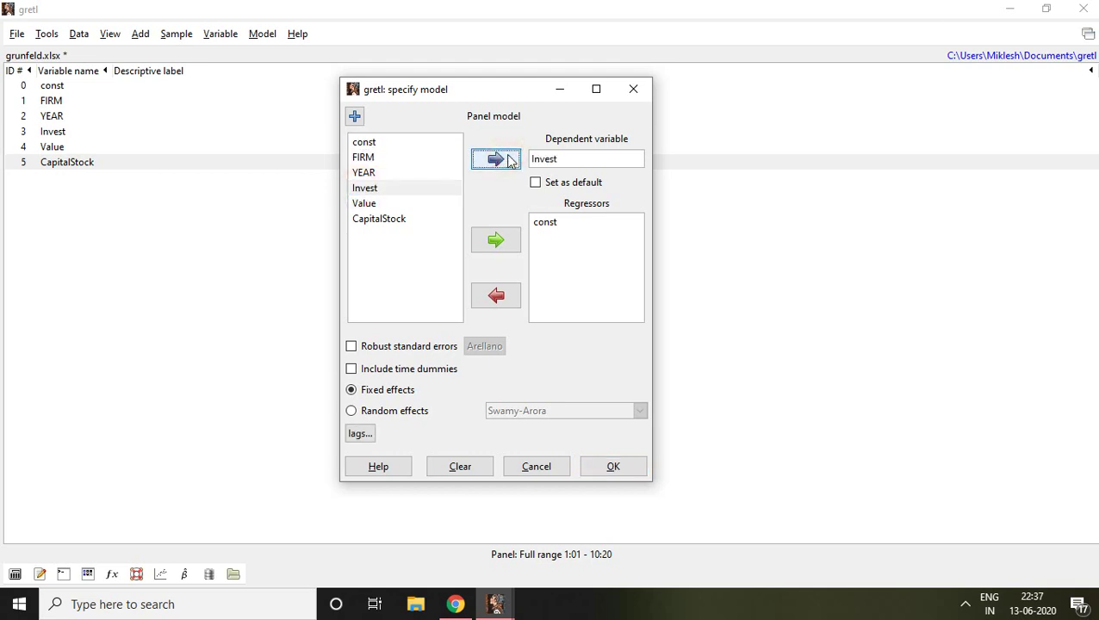
left_click(370, 206)
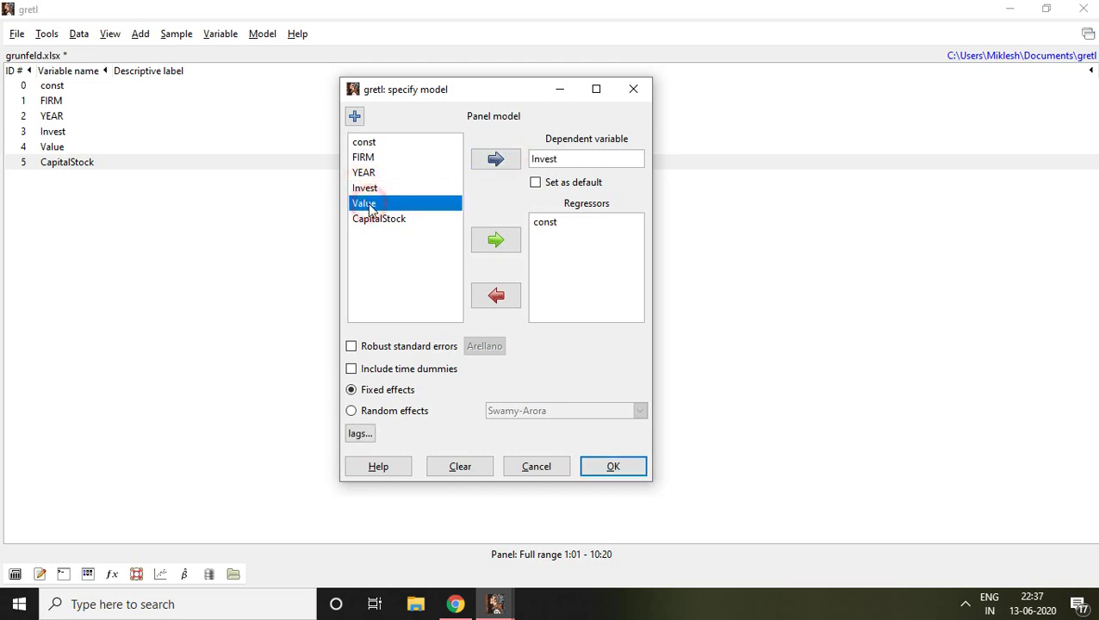
key("shift+Down")
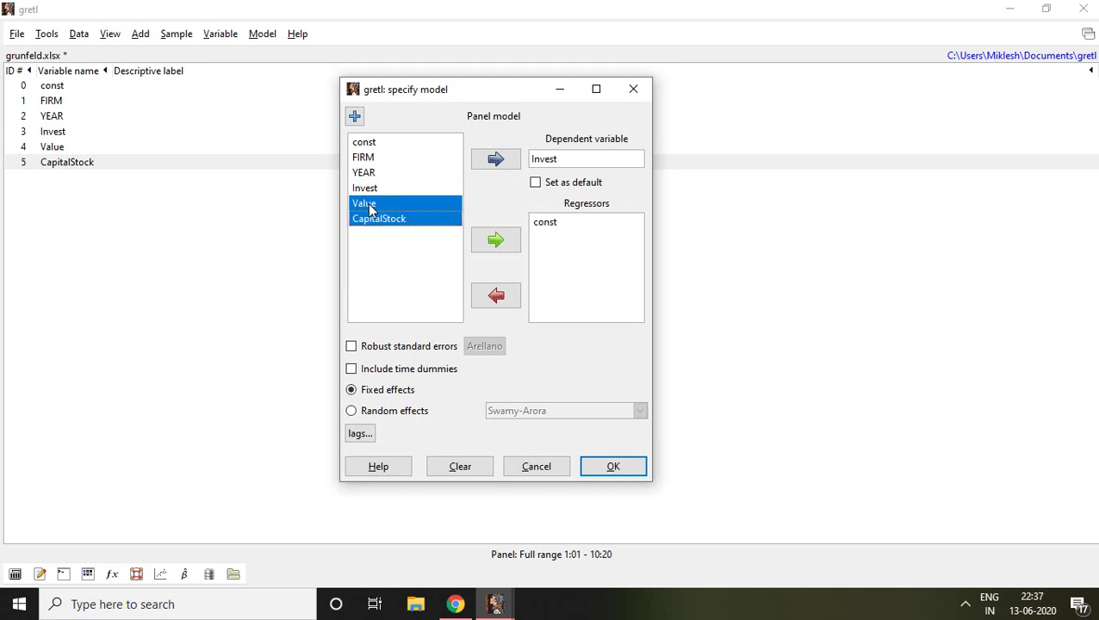
left_click(504, 241)
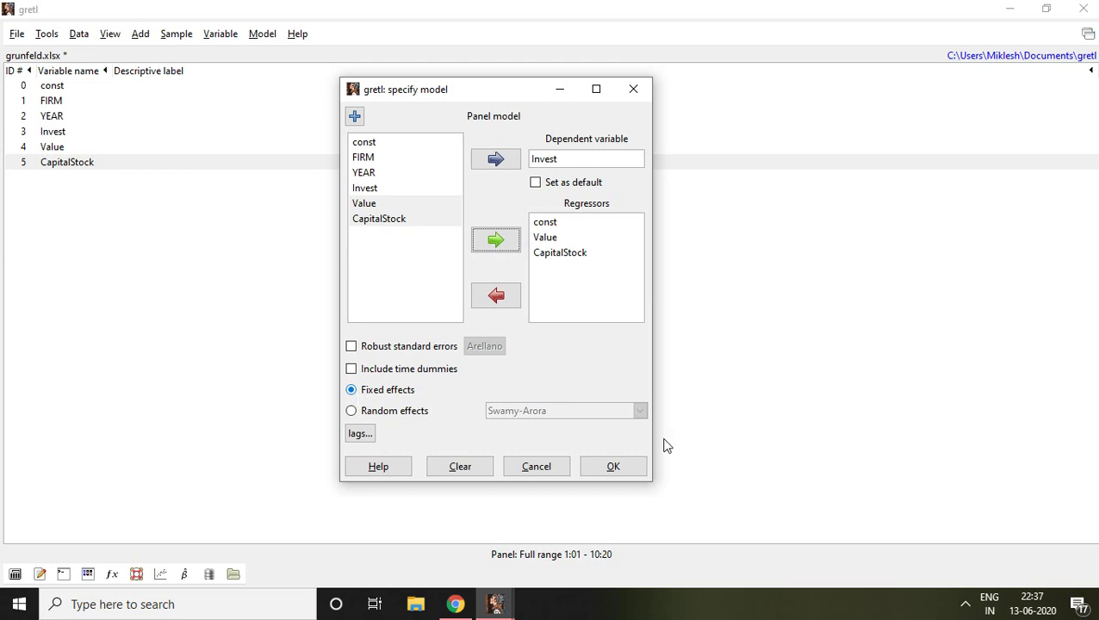
left_click(613, 471)
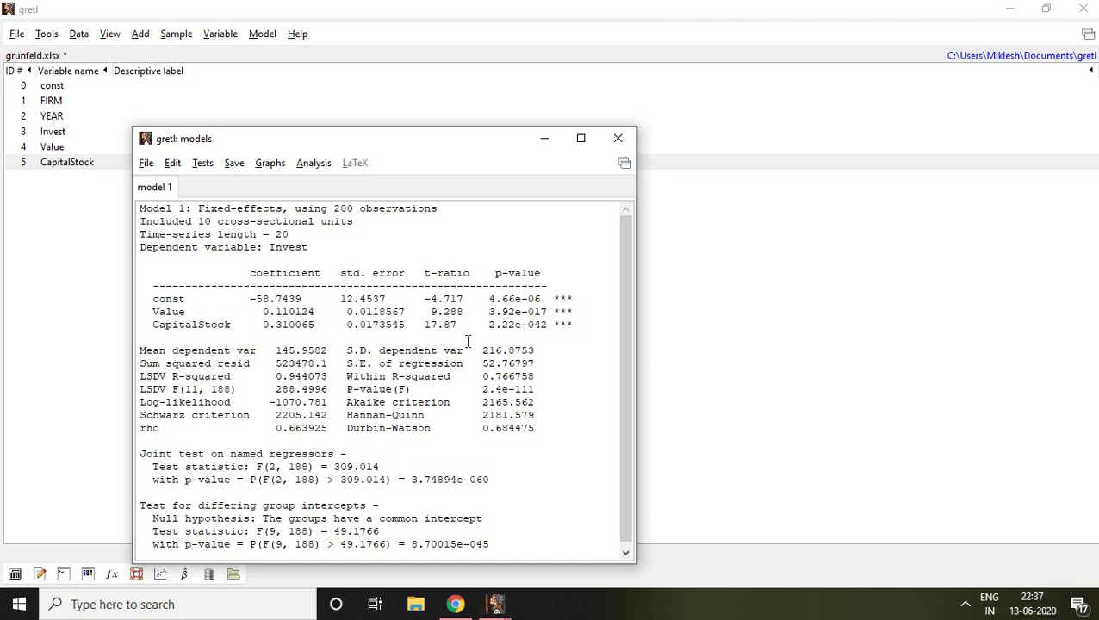
left_click(581, 310)
double_click(581, 310)
left_click(579, 322)
left_click_drag(580, 322, 478, 324)
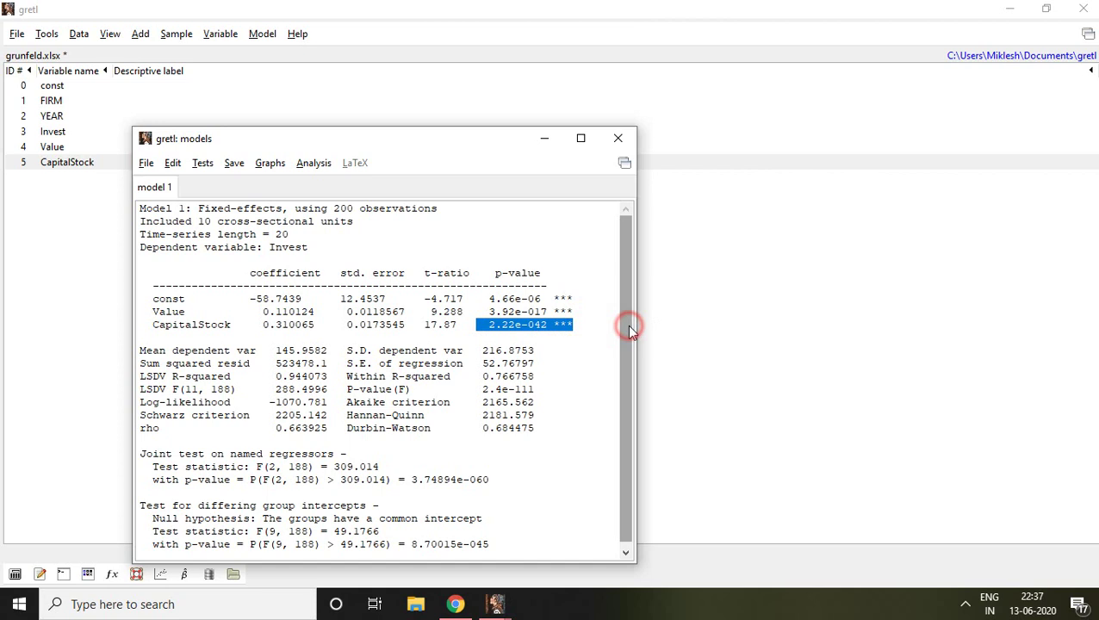
left_click_drag(626, 325, 627, 335)
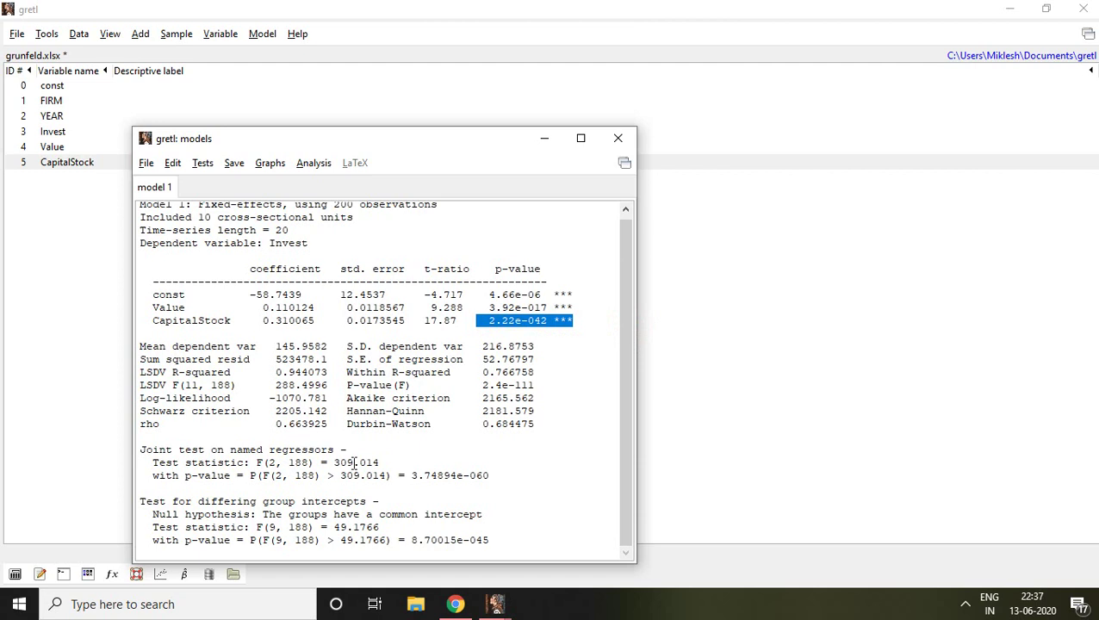
left_click_drag(489, 475, 407, 482)
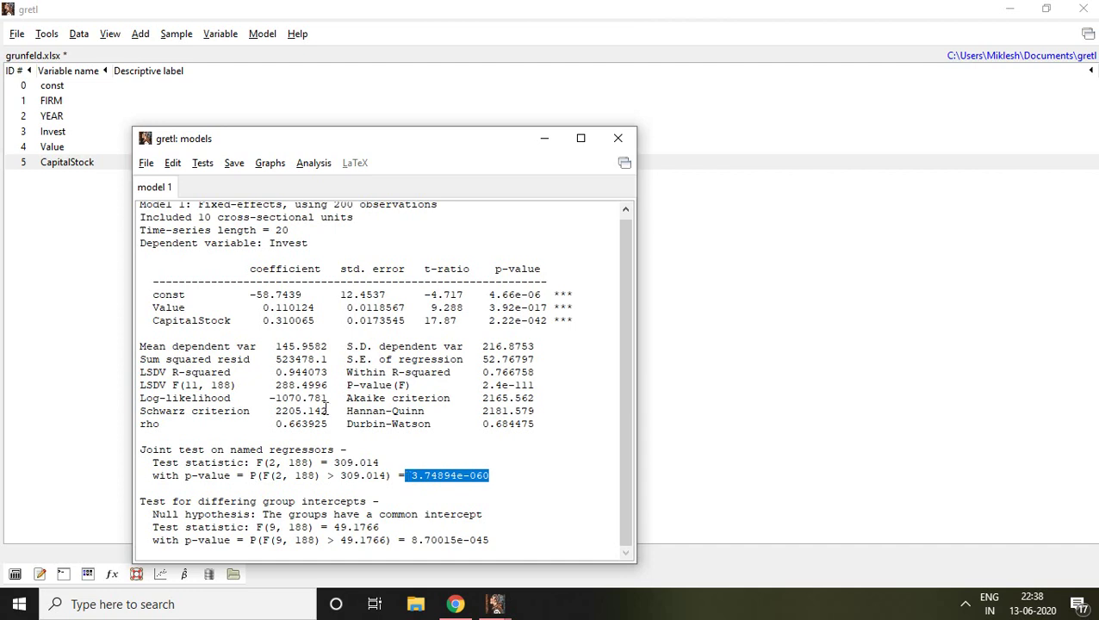
left_click(140, 343)
left_click_drag(140, 343, 538, 429)
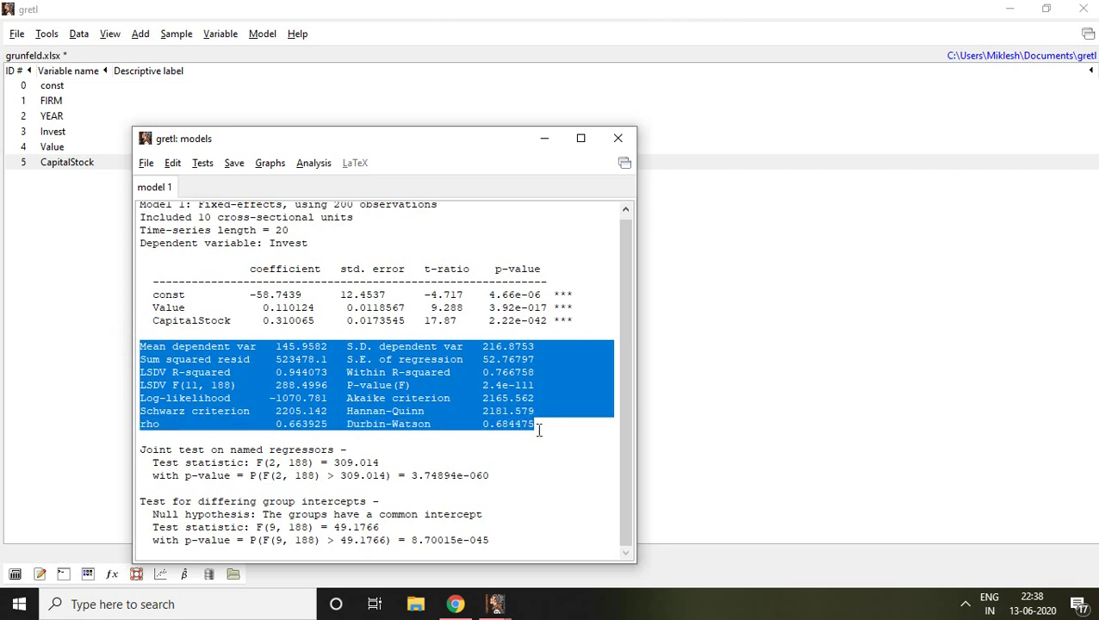
left_click(456, 405)
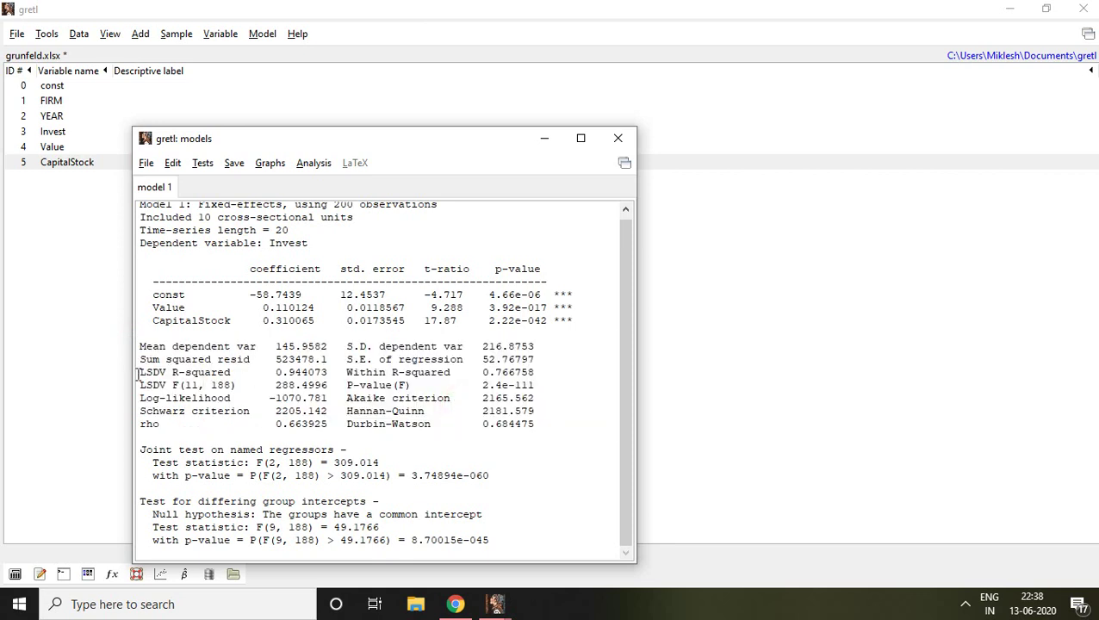
left_click_drag(138, 372, 545, 371)
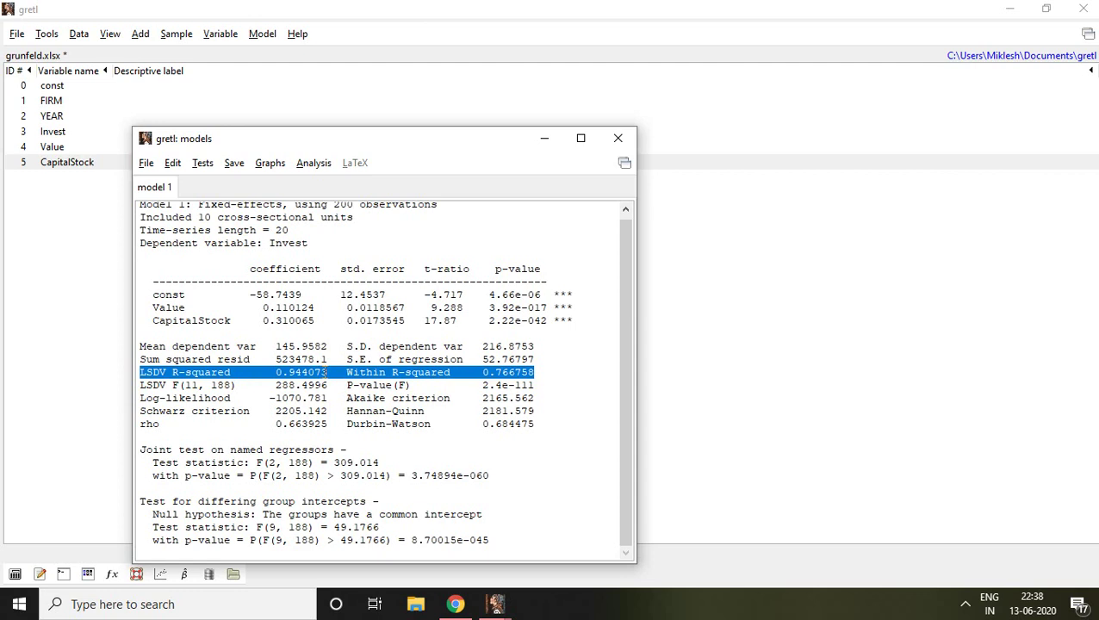
left_click(326, 372)
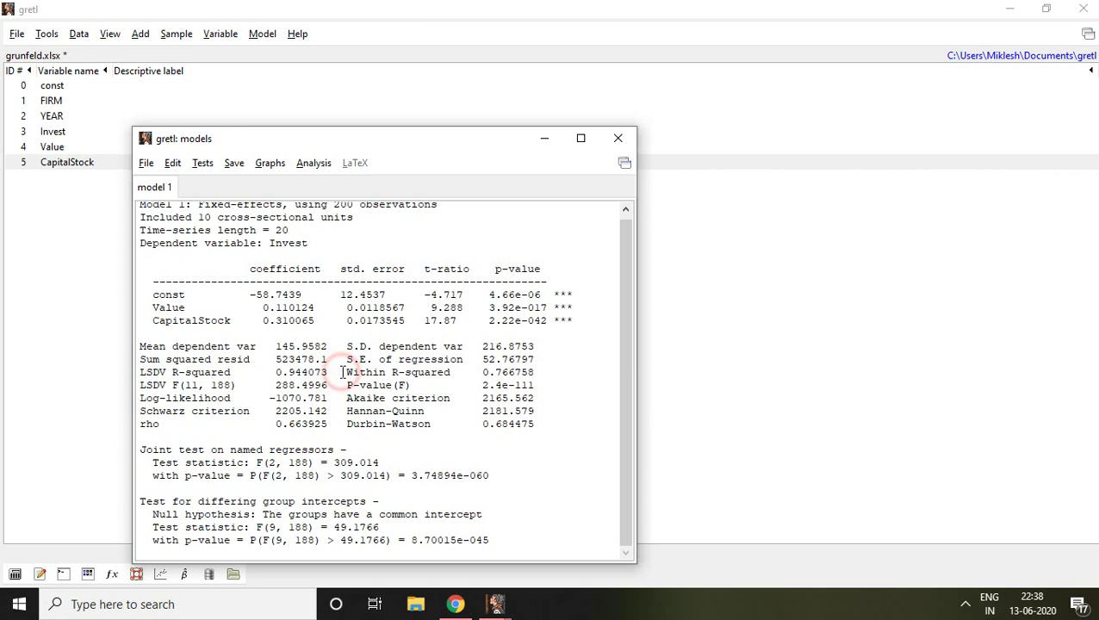
double_click(347, 372)
left_click_drag(399, 372, 537, 372)
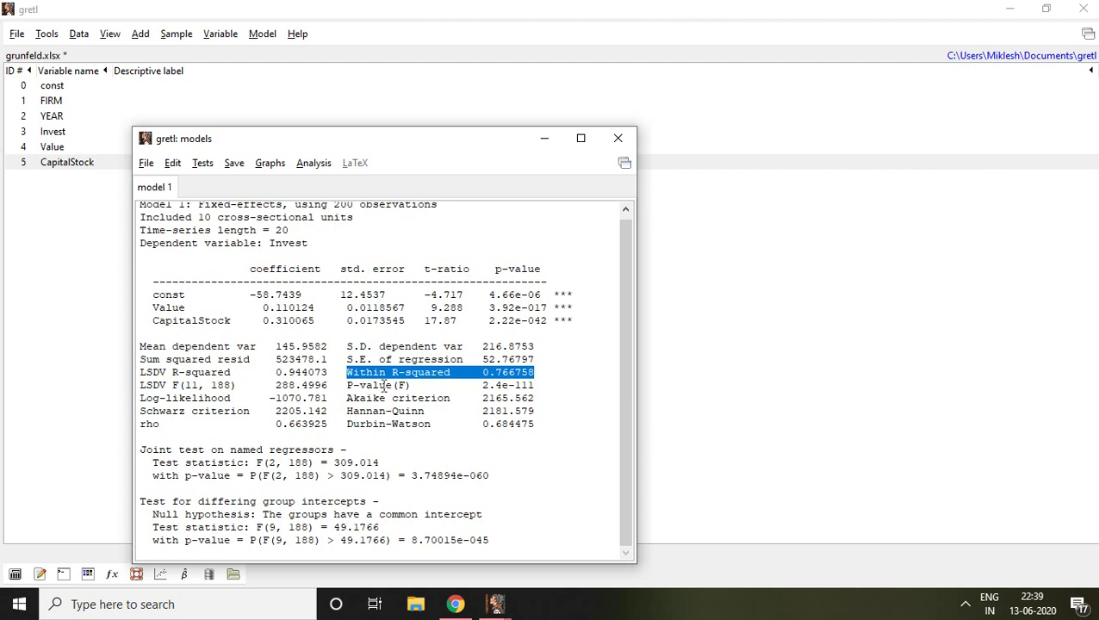
left_click(457, 390)
left_click_drag(346, 385, 541, 387)
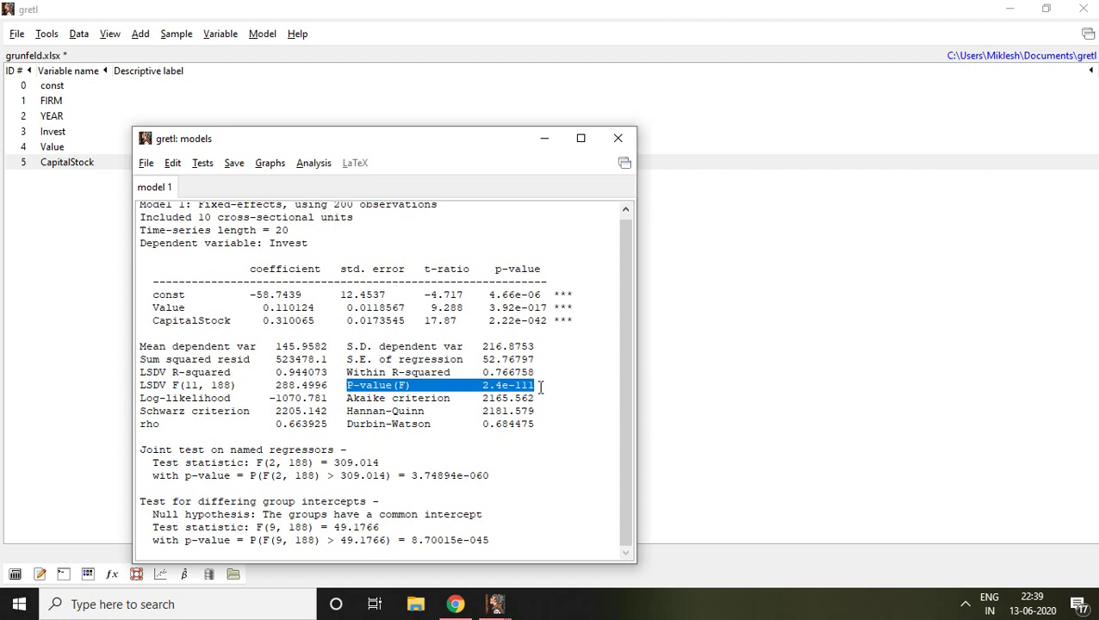
Modify the model to use the Random effects estimator and re-estimate it as Model 2.
left_click(173, 164)
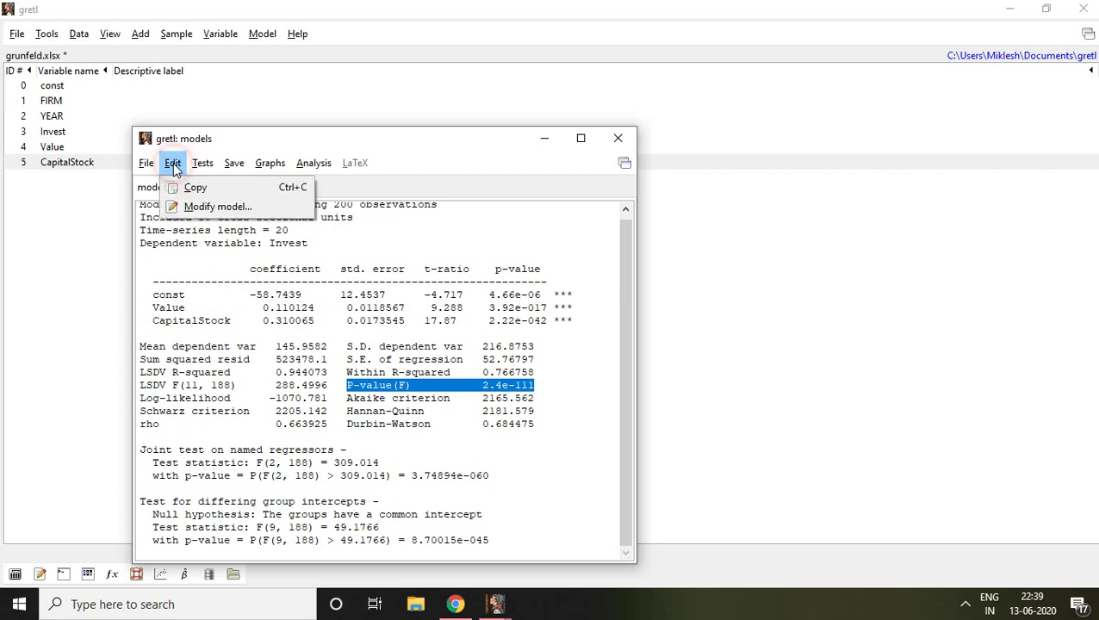
left_click(207, 207)
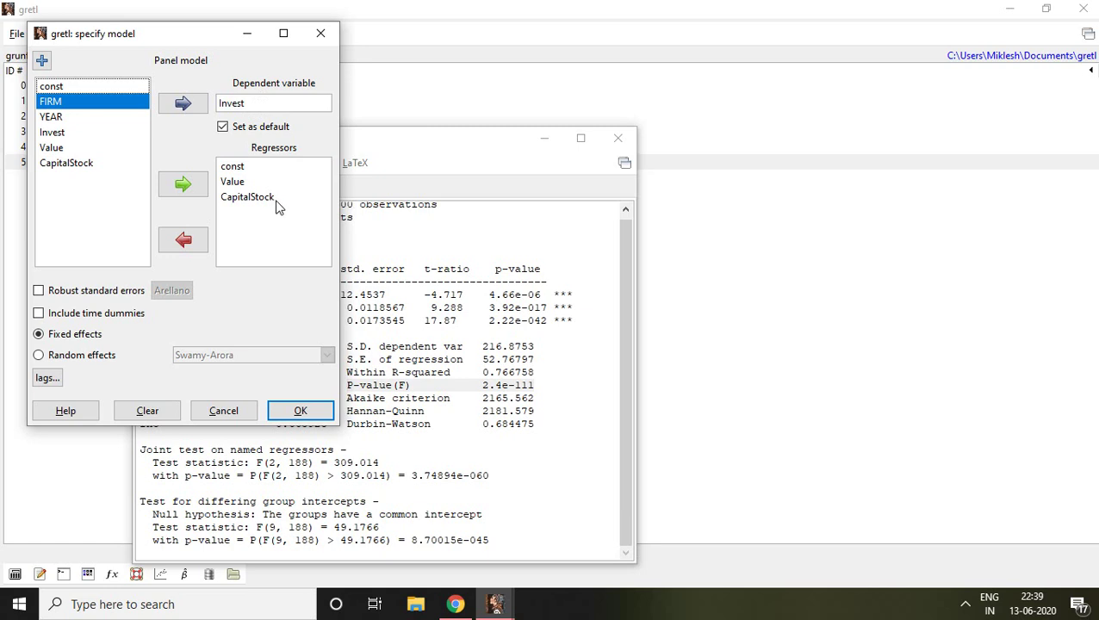
left_click(38, 356)
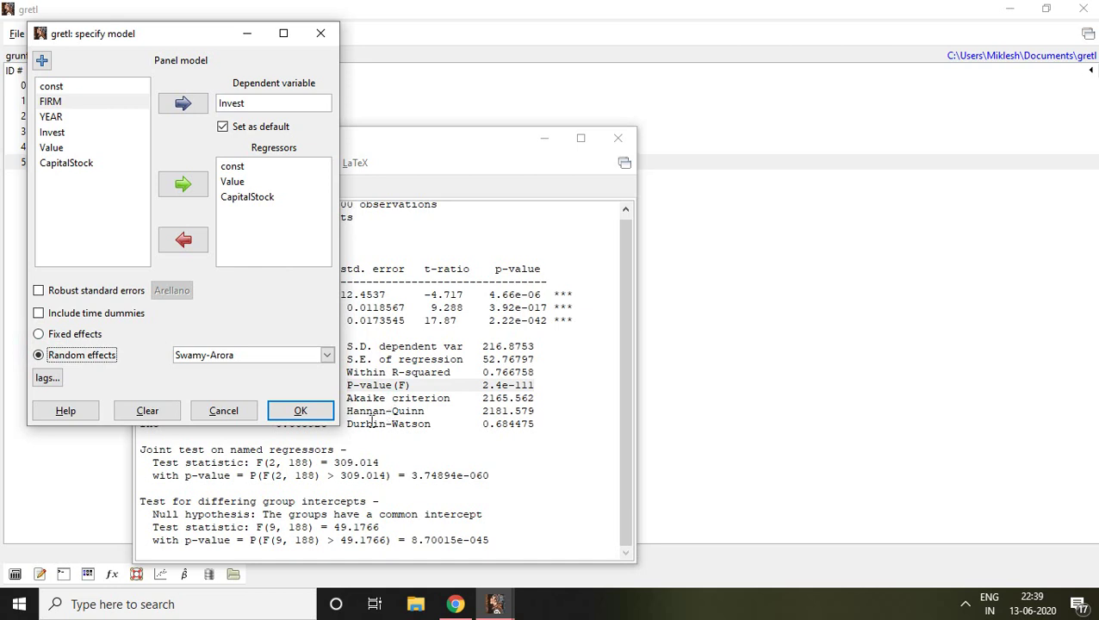
left_click(321, 414)
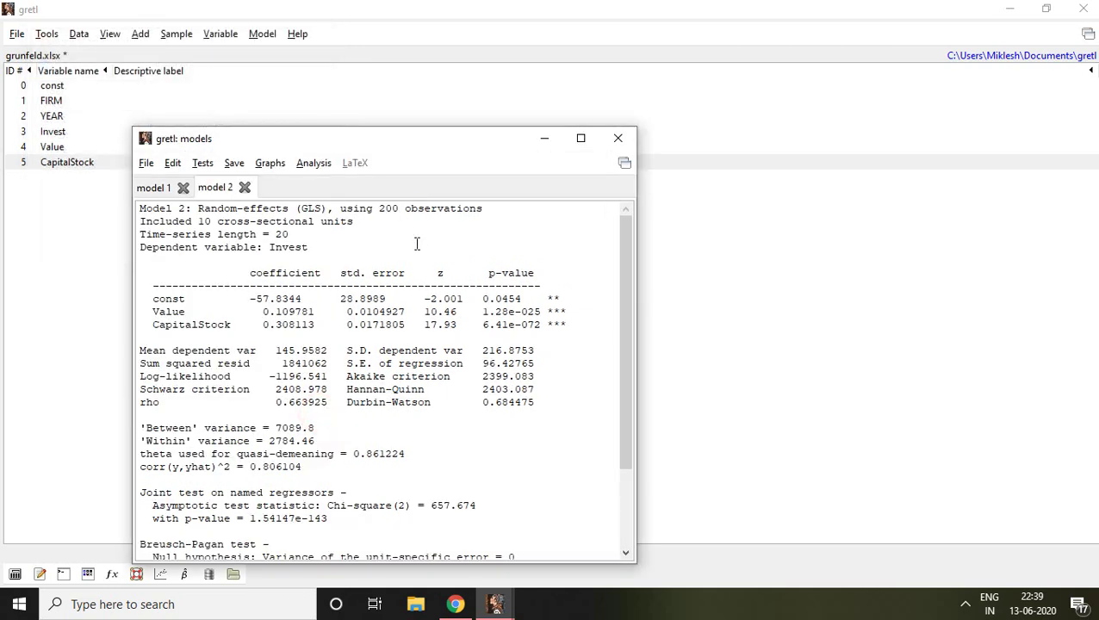
left_click_drag(485, 208, 414, 219)
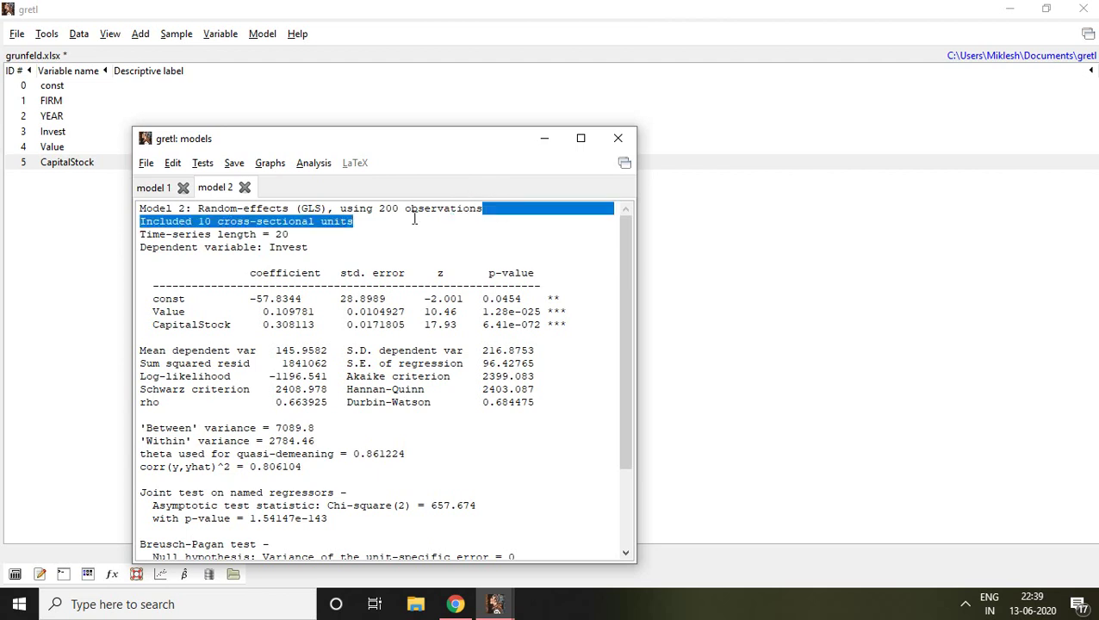
left_click(403, 219)
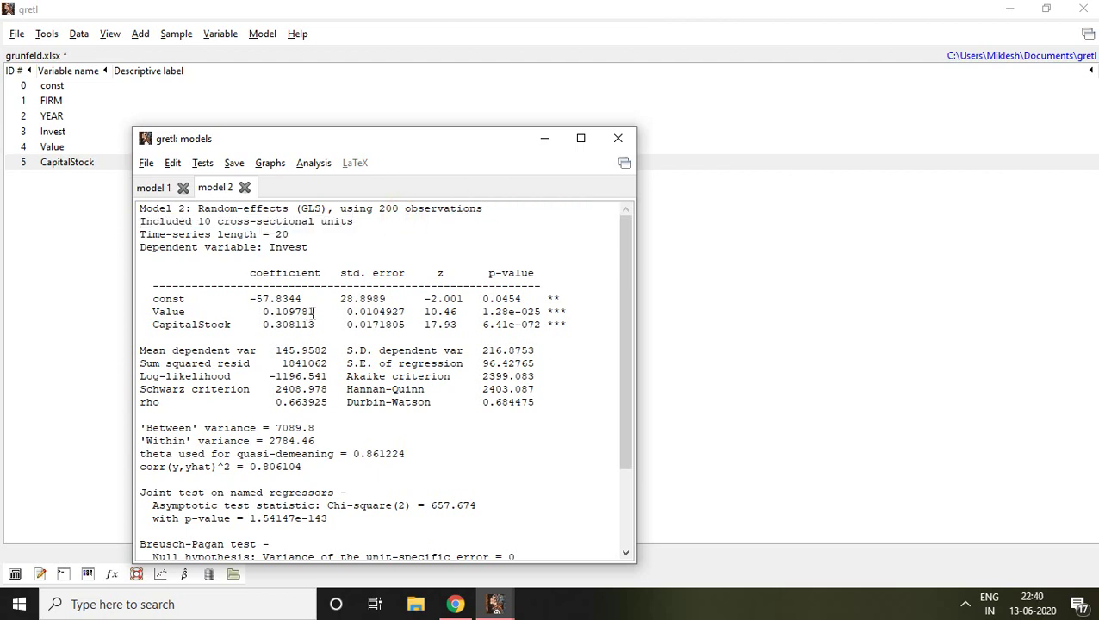
left_click_drag(576, 308, 527, 325)
left_click(481, 317)
left_click(141, 353)
left_click_drag(141, 353, 562, 402)
left_click(561, 402)
left_click_drag(321, 427, 268, 441)
left_click(323, 441)
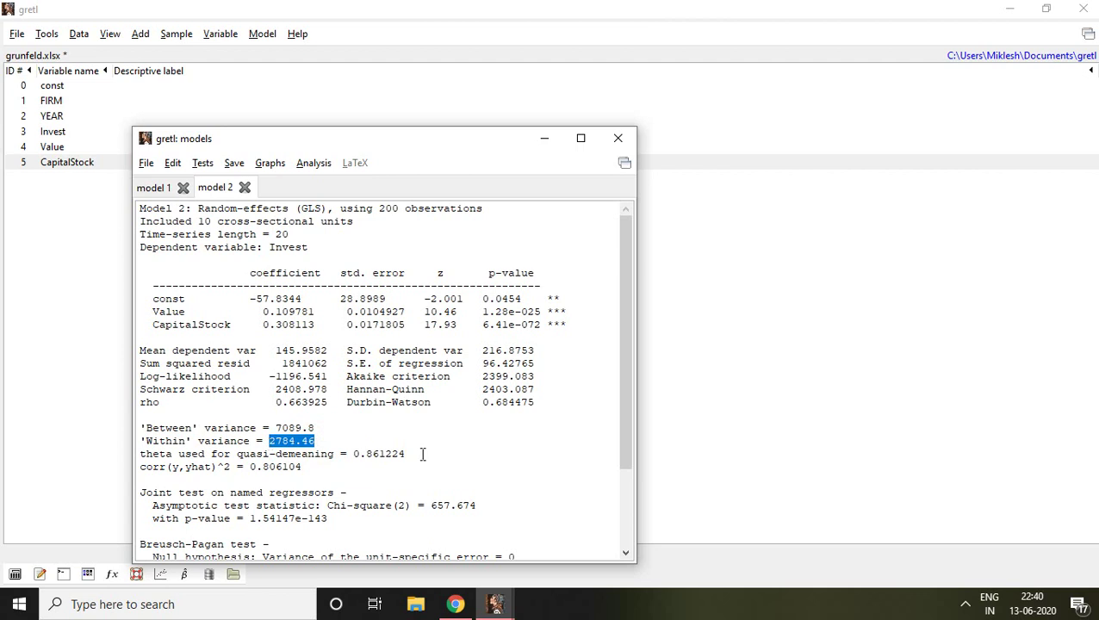
left_click_drag(414, 454, 352, 454)
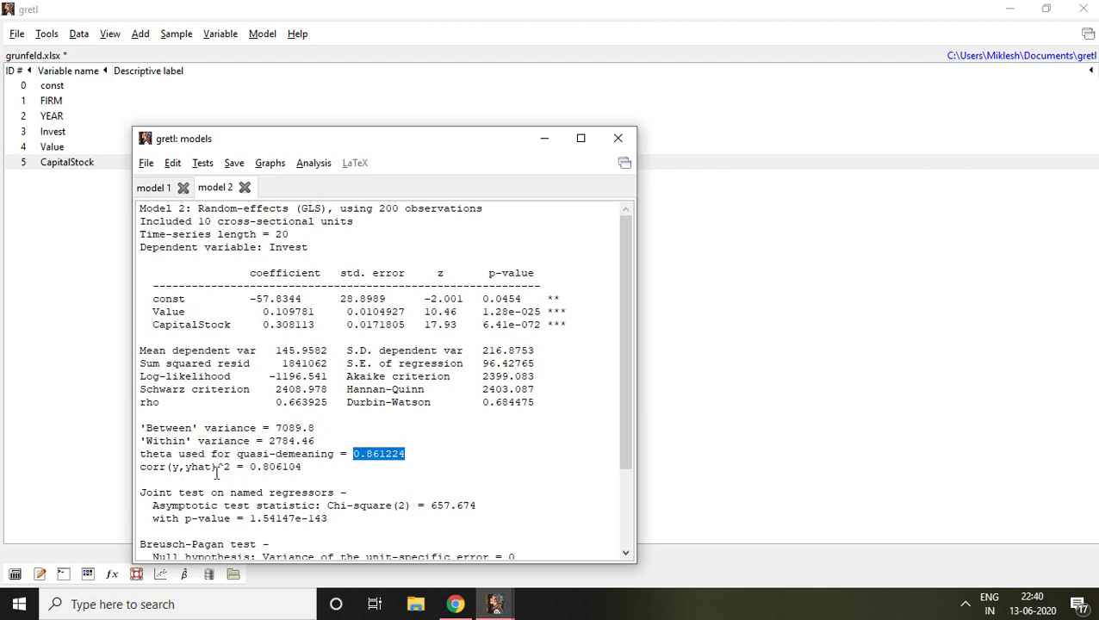
left_click_drag(231, 466, 137, 467)
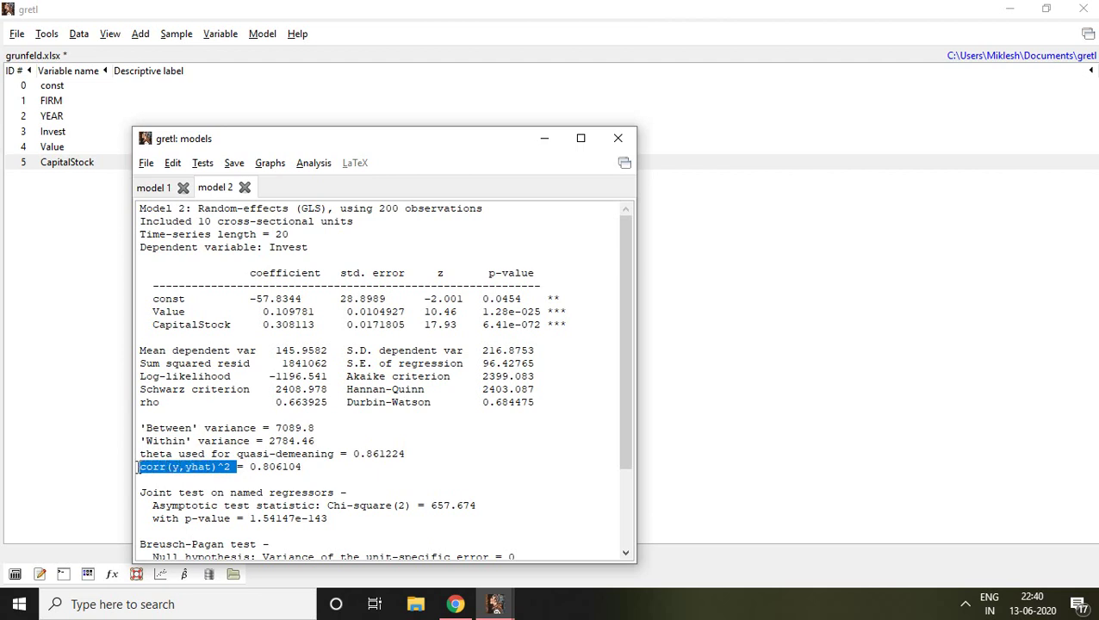
left_click(312, 468)
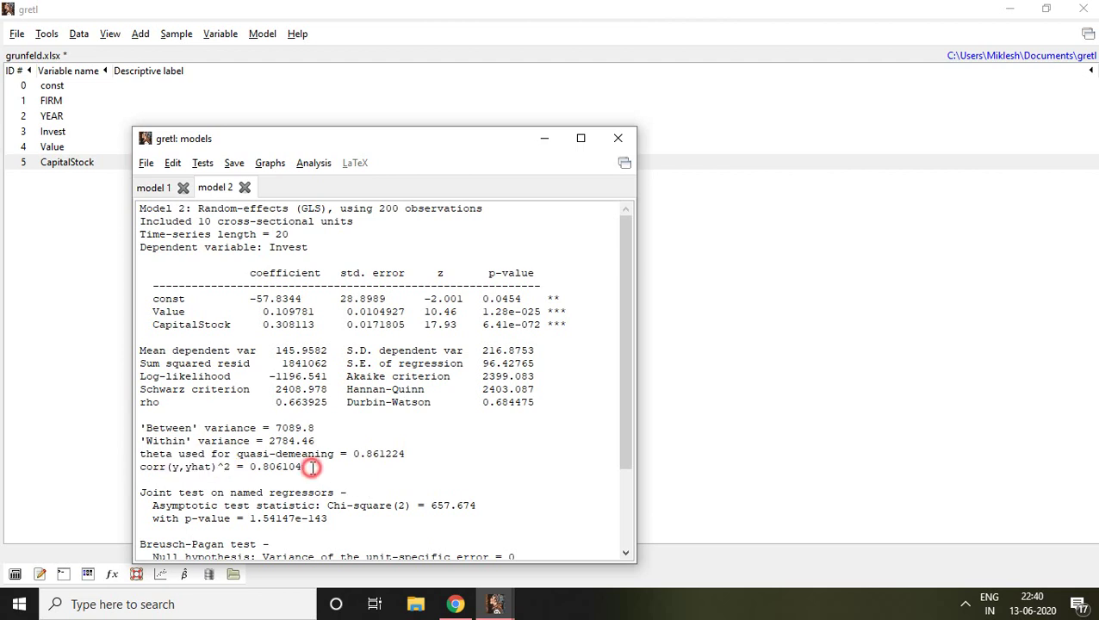
left_click_drag(312, 468, 244, 466)
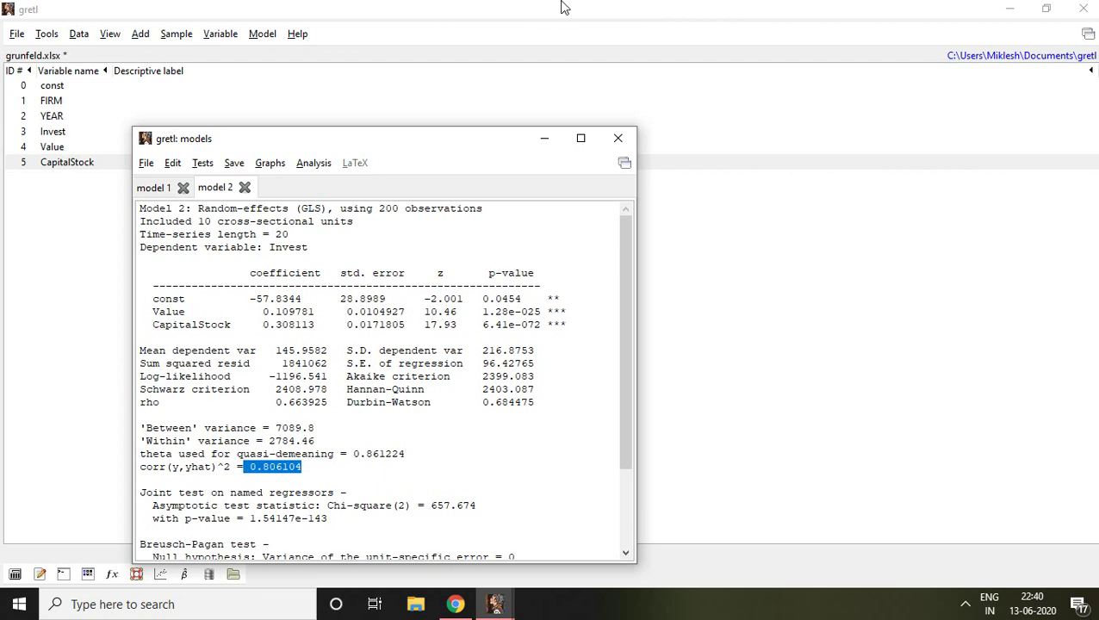
mouse_move(559, 5)
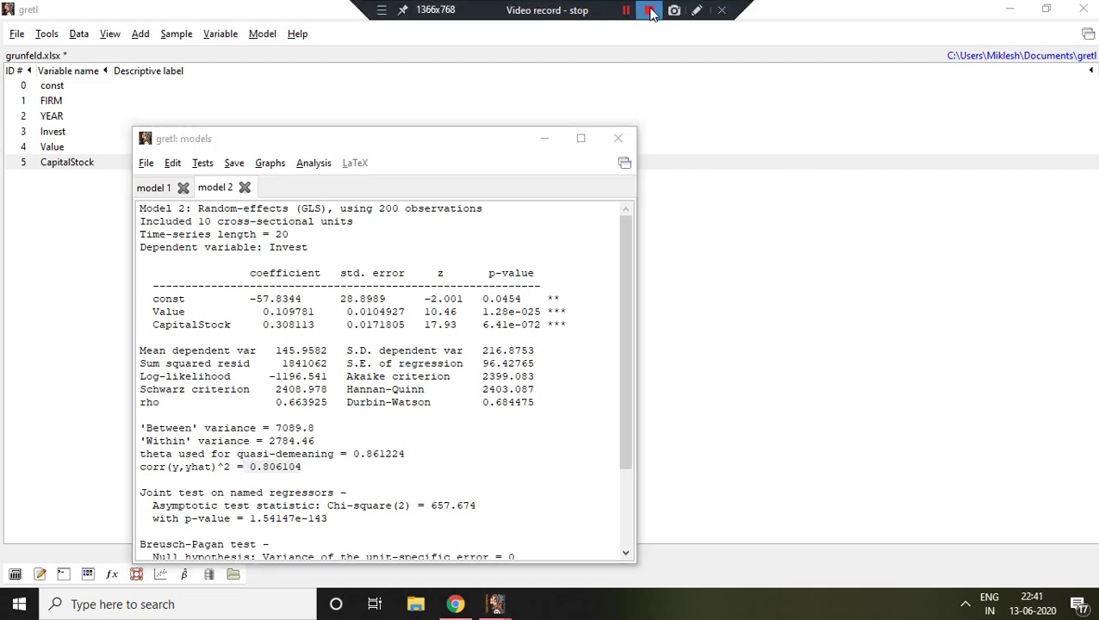